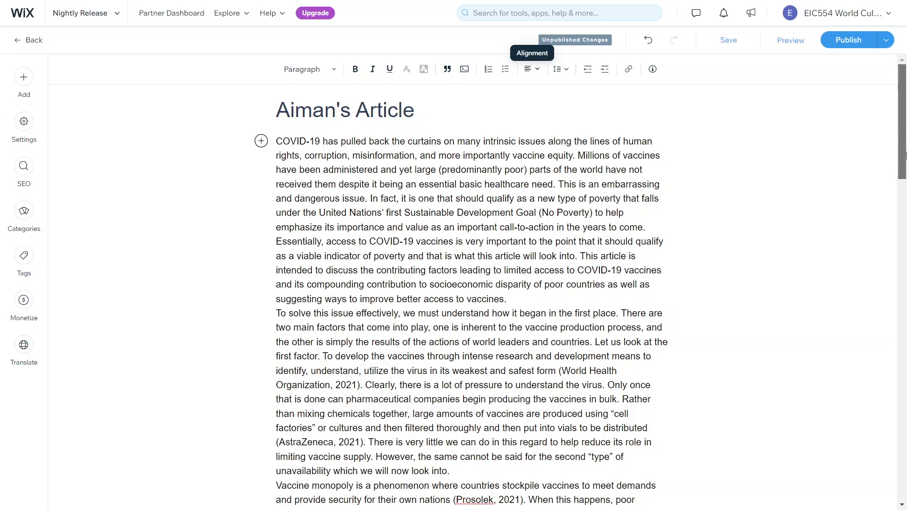
# Select the entire body text of the article and set its alignment to justified.
pyautogui.scroll(-2, 906, 162)
pyautogui.scroll(2, 906, 162)
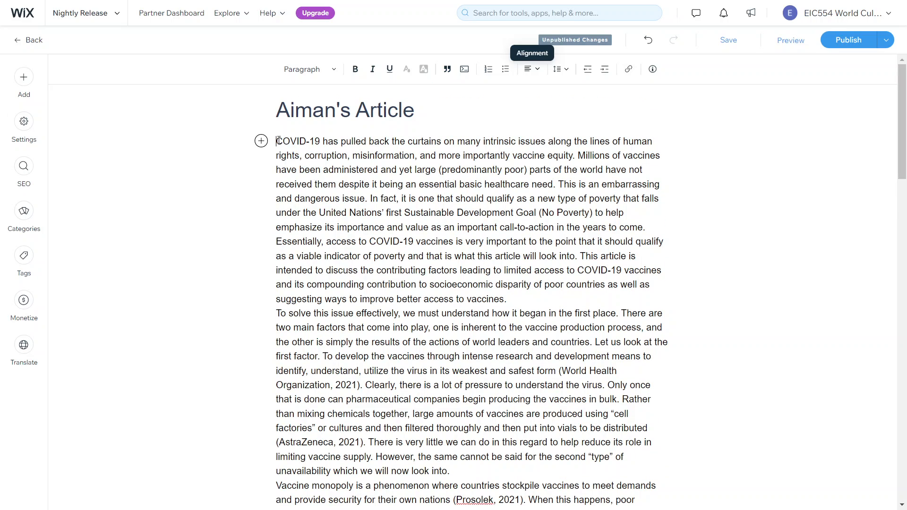
pyautogui.hotkey('ctrl', 'a')
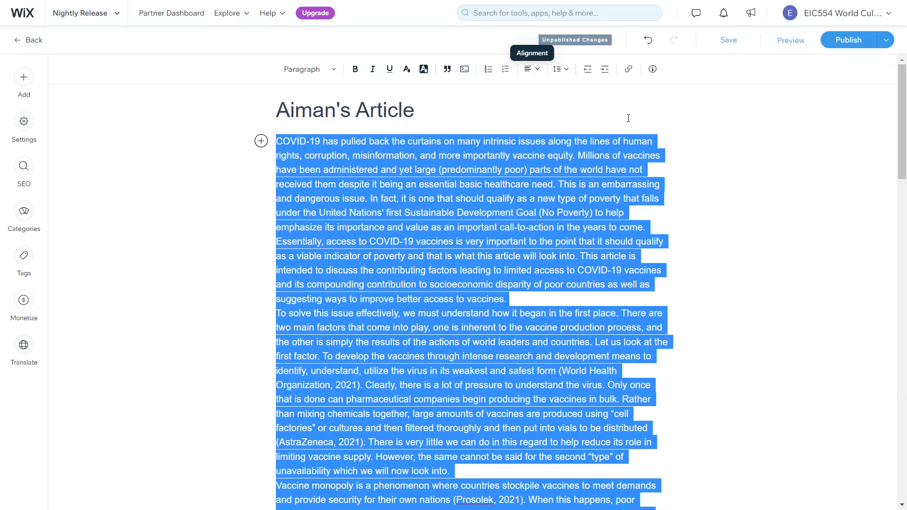
pyautogui.click(535, 70)
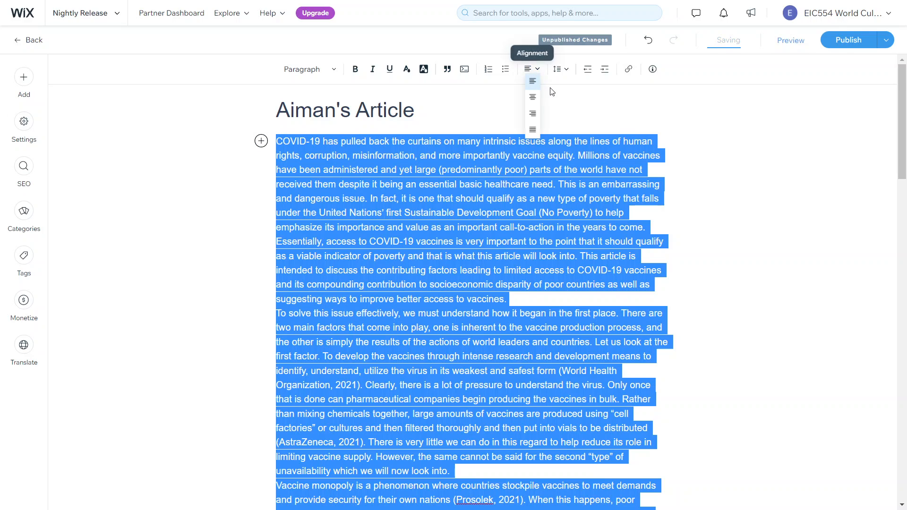
pyautogui.click(535, 132)
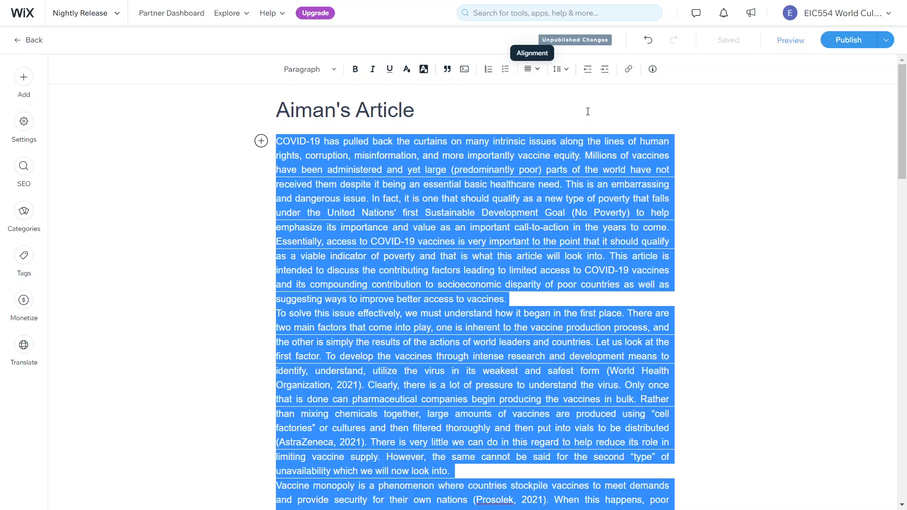
# Apply custom spacing to the selected body text with 15 after each paragraph.
pyautogui.click(562, 70)
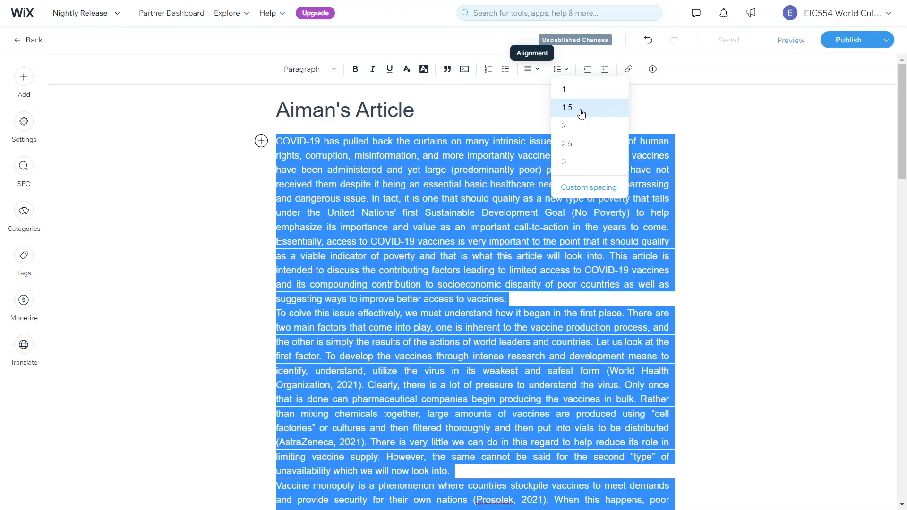
pyautogui.click(594, 188)
pyautogui.click(655, 142)
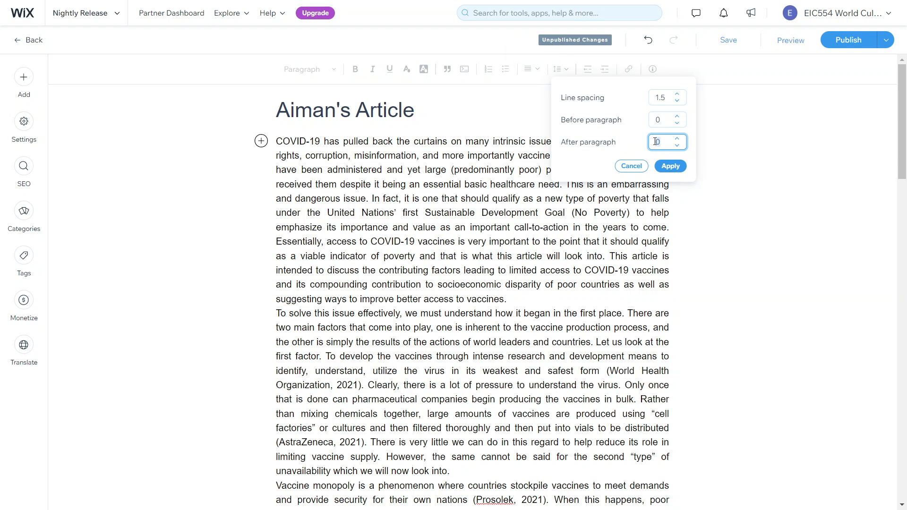
pyautogui.write('15')
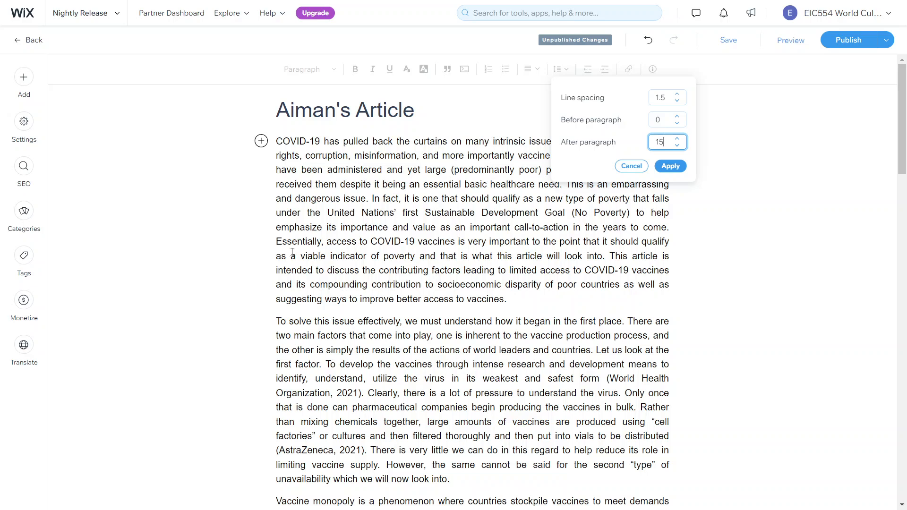
pyautogui.click(685, 173)
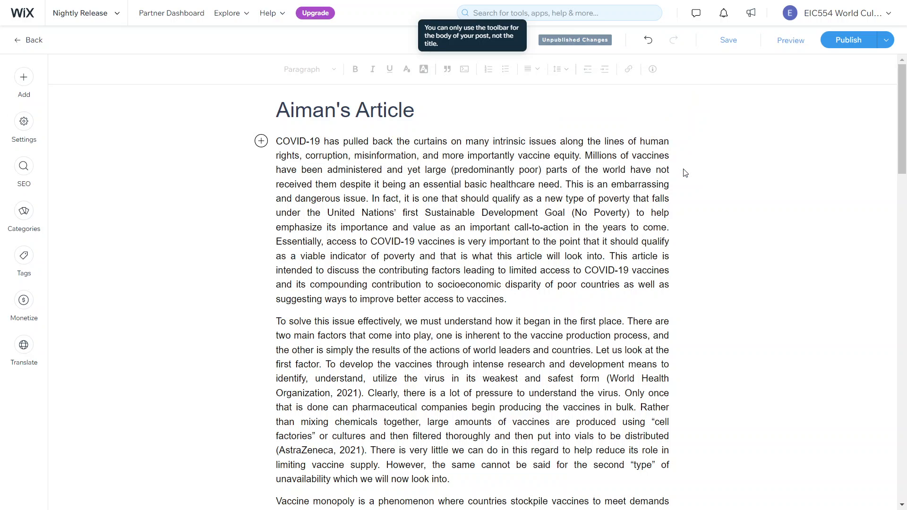
pyautogui.click(420, 301)
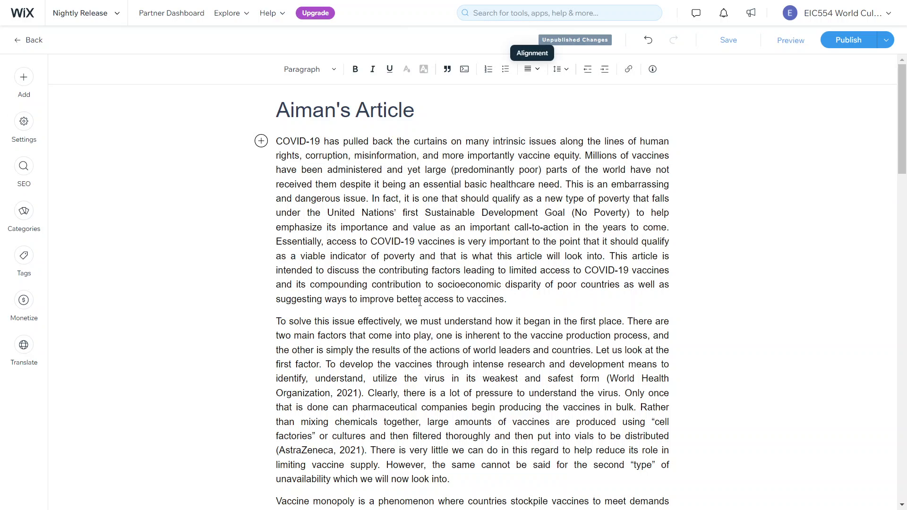
pyautogui.scroll(-1, 463, 301)
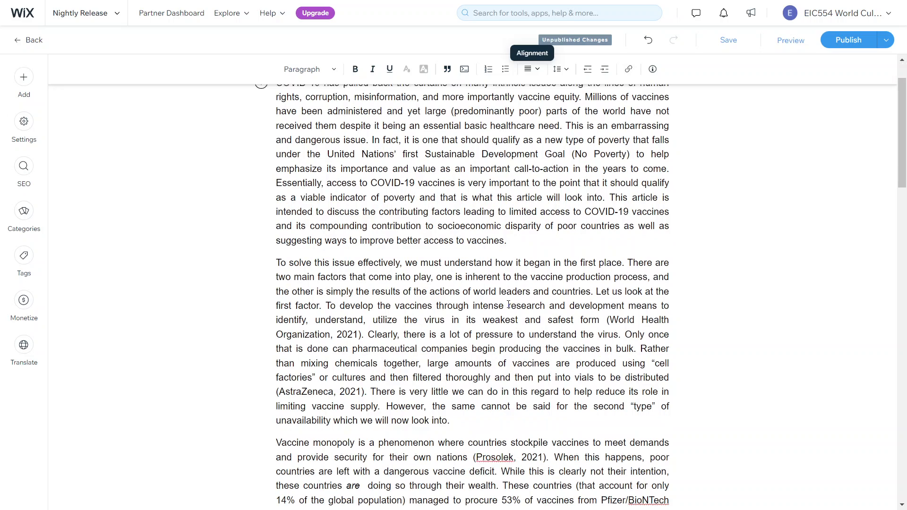
pyautogui.scroll(1, 905, 143)
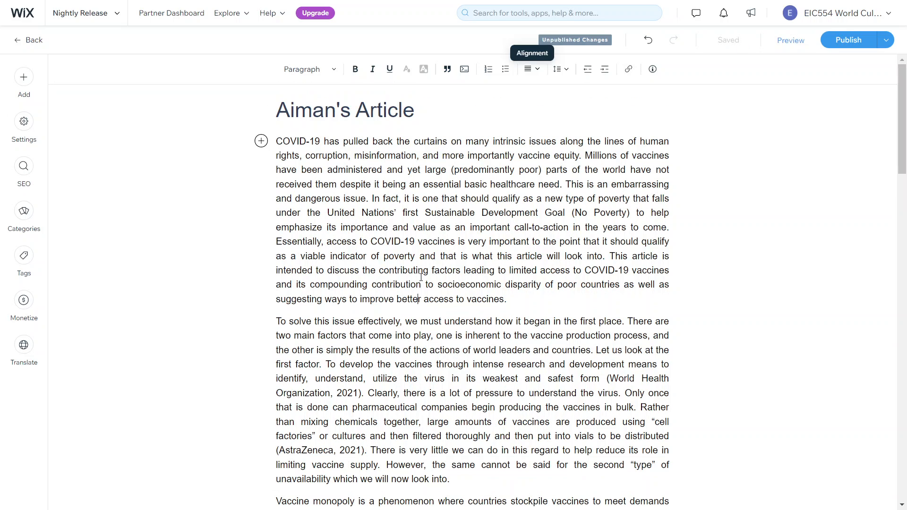
# Add a blank line after the first paragraph and insert the baby feet photo from Site Files there.
pyautogui.click(517, 299)
pyautogui.press('Return')
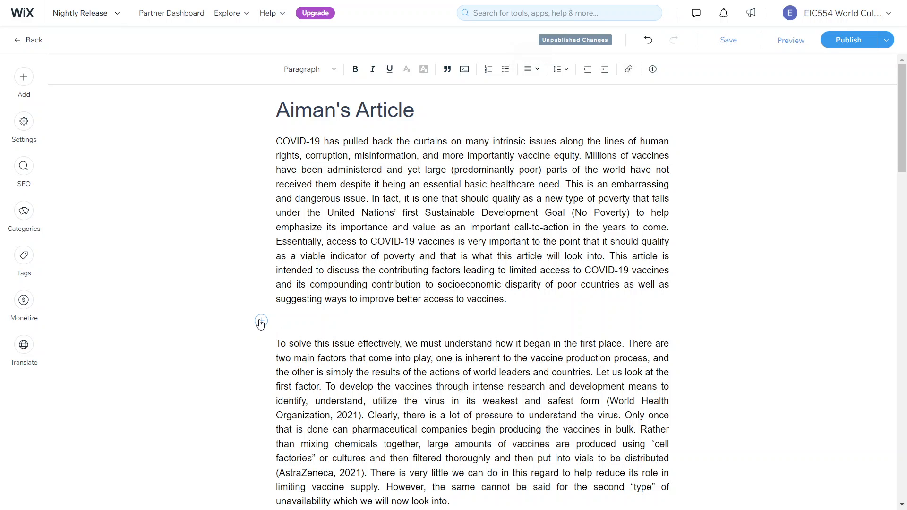
pyautogui.click(262, 320)
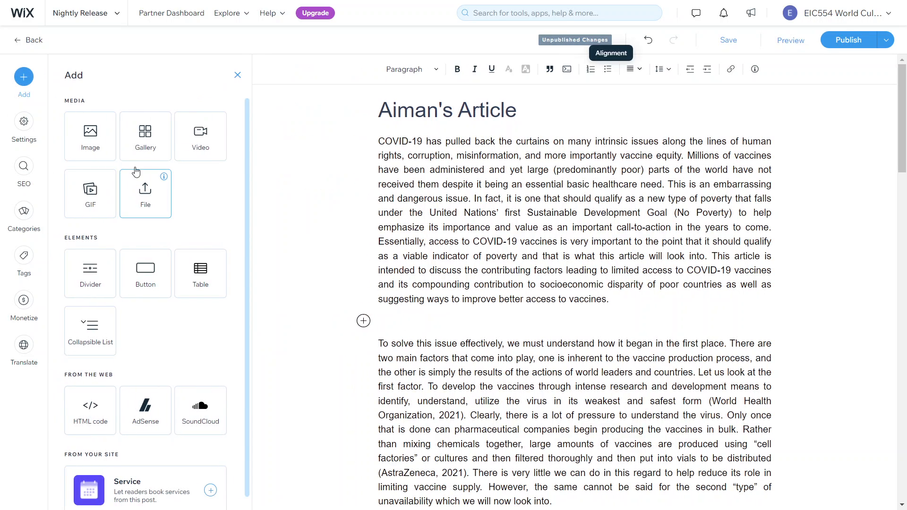
pyautogui.click(106, 148)
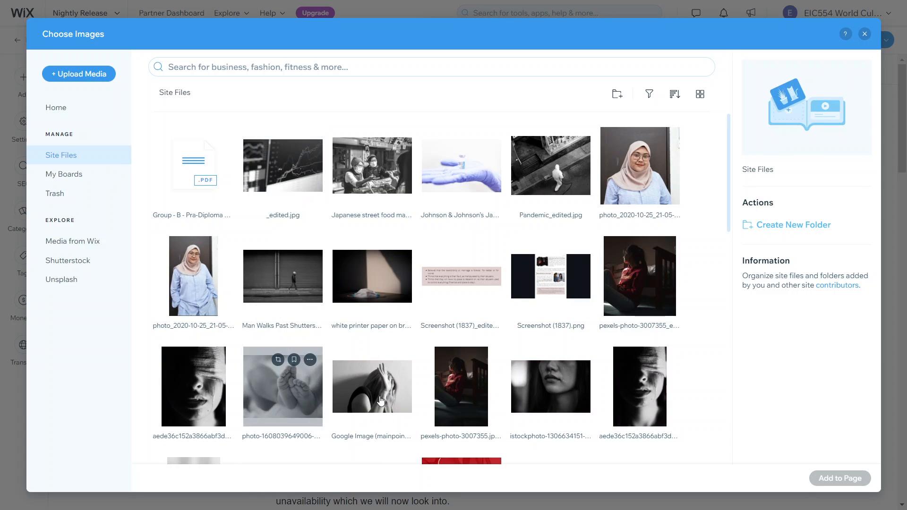
pyautogui.click(290, 421)
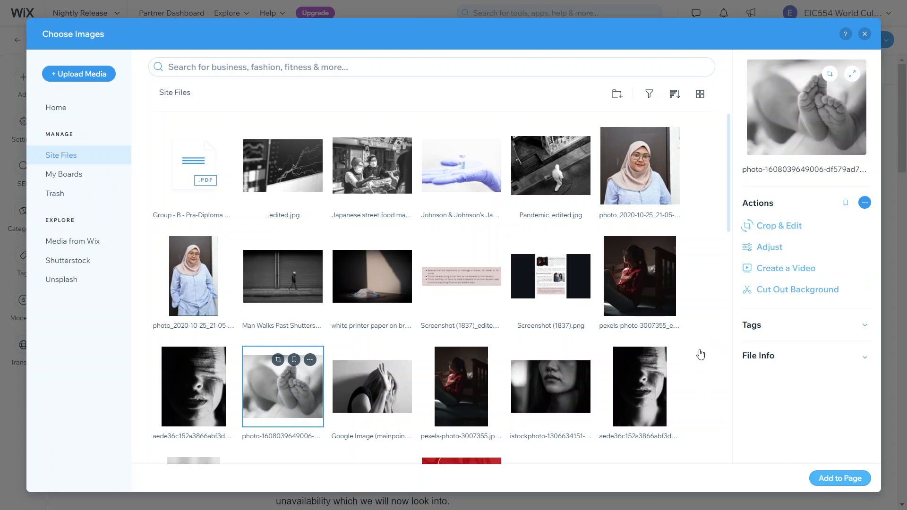
pyautogui.click(840, 478)
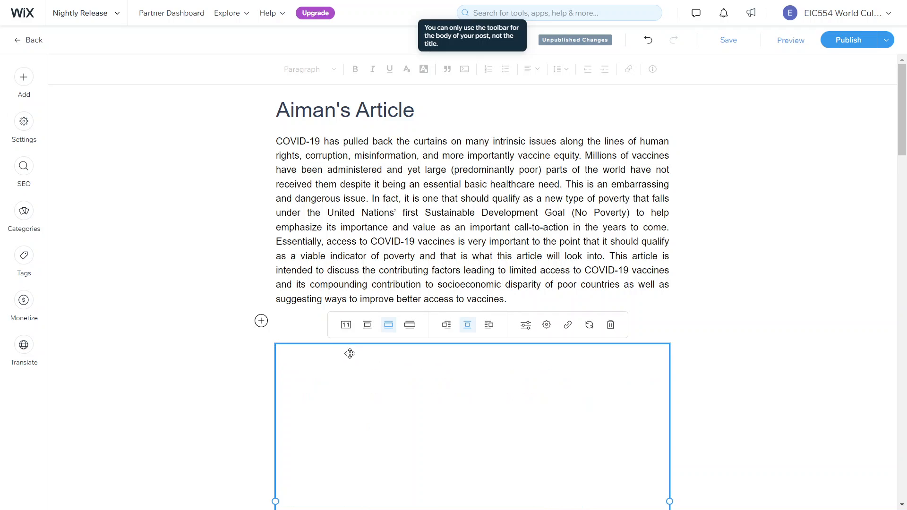
# Try the small and full-width size options on the inserted baby feet photo.
pyautogui.scroll(-7, 724, 318)
pyautogui.scroll(4, 678, 341)
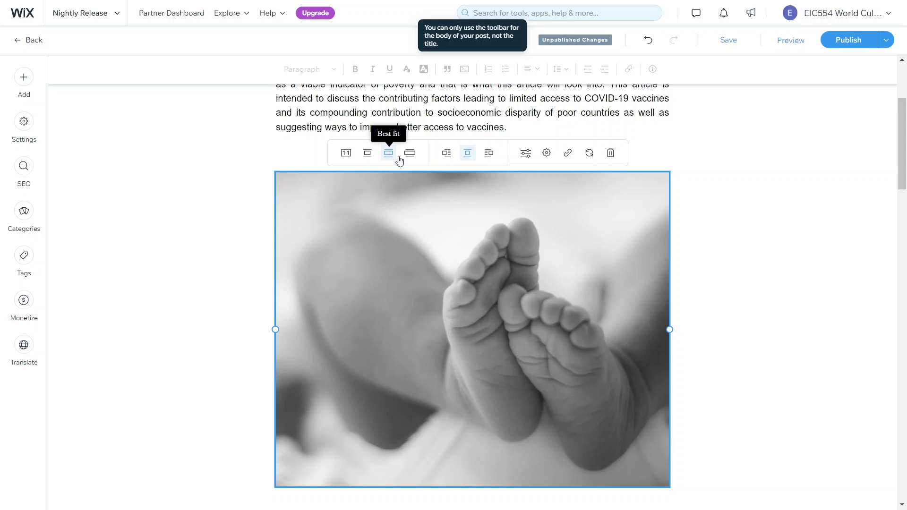
pyautogui.click(368, 154)
pyautogui.scroll(1, 338, 231)
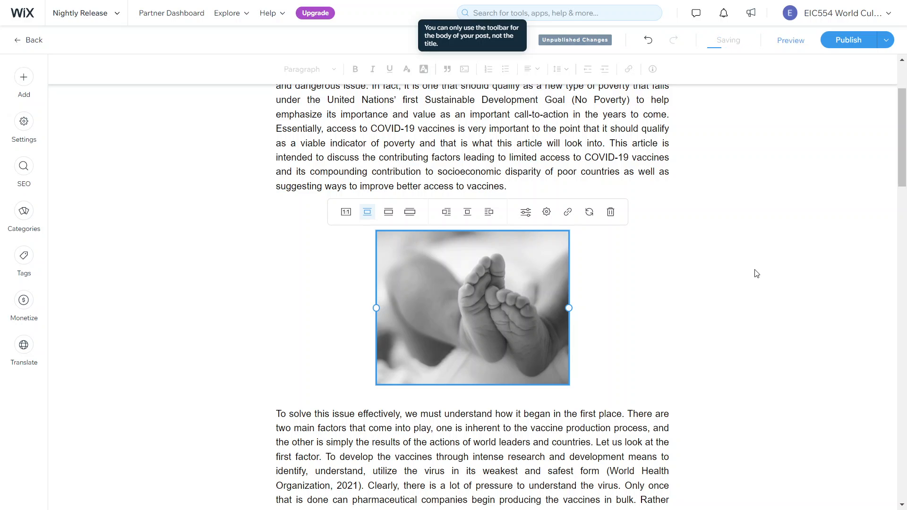
pyautogui.click(411, 212)
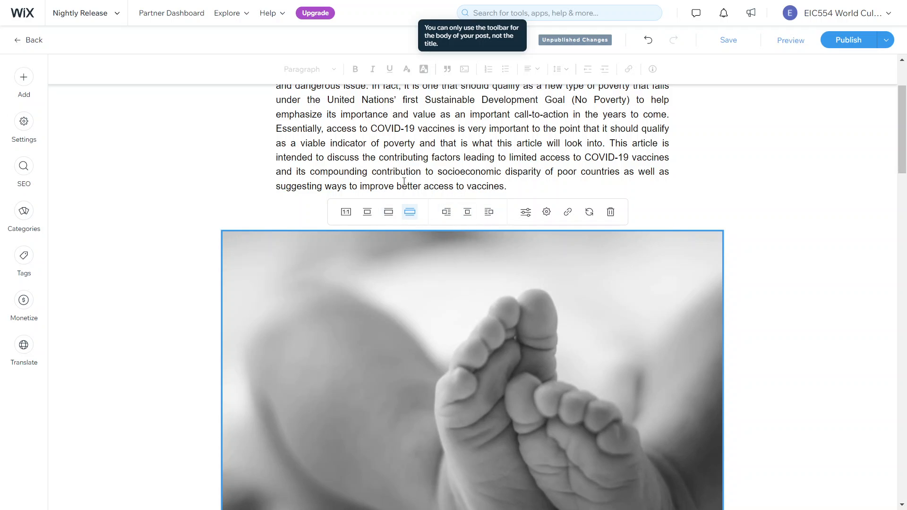
# Align the photo left with the text wrapping around it, and remove the empty line before "To solve this issue effectively".
pyautogui.click(449, 217)
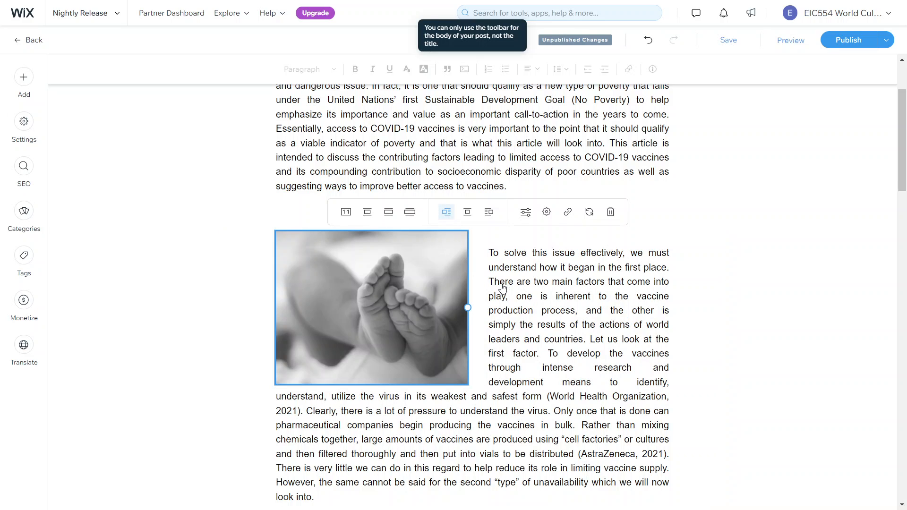
pyautogui.click(495, 245)
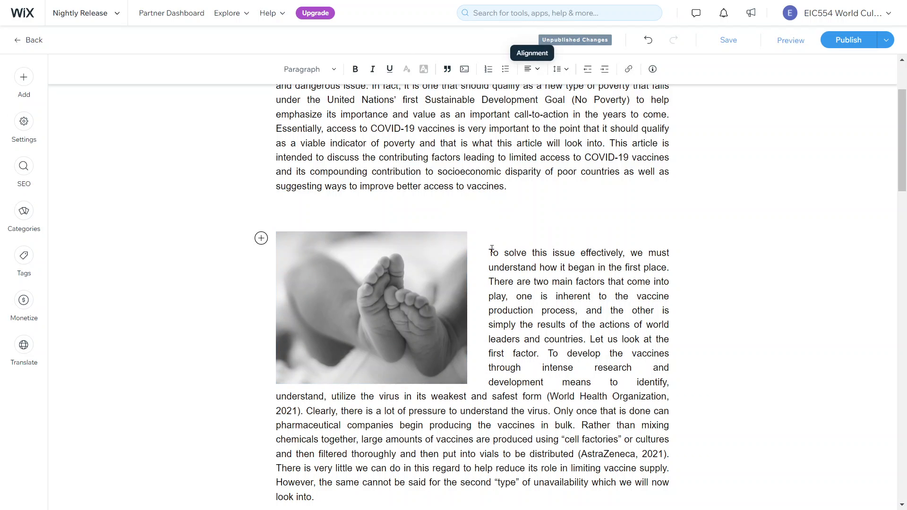
pyautogui.press('Delete')
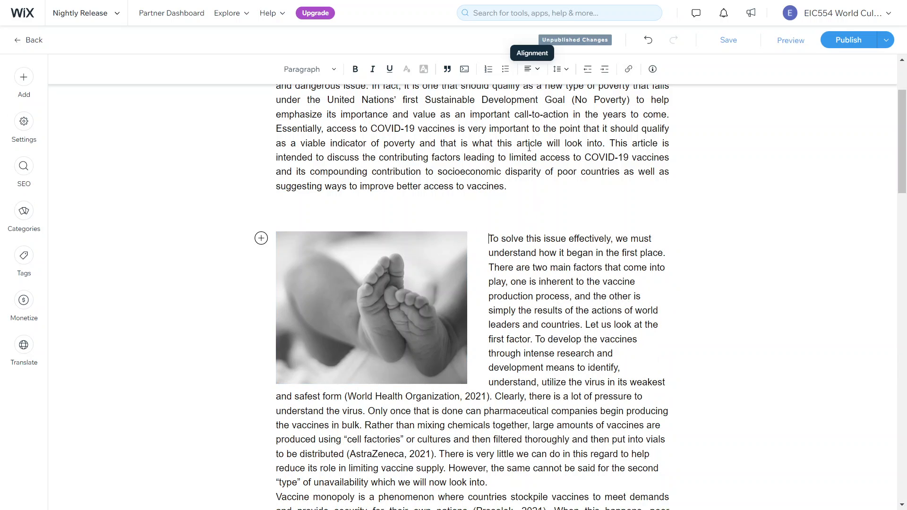
# Justify the whole paragraph beside the photo, from "To solve this issue" to "we will now look into".
pyautogui.moveTo(489, 238); pyautogui.dragTo(637, 394)
pyautogui.moveTo(584, 364); pyautogui.dragTo(493, 304)
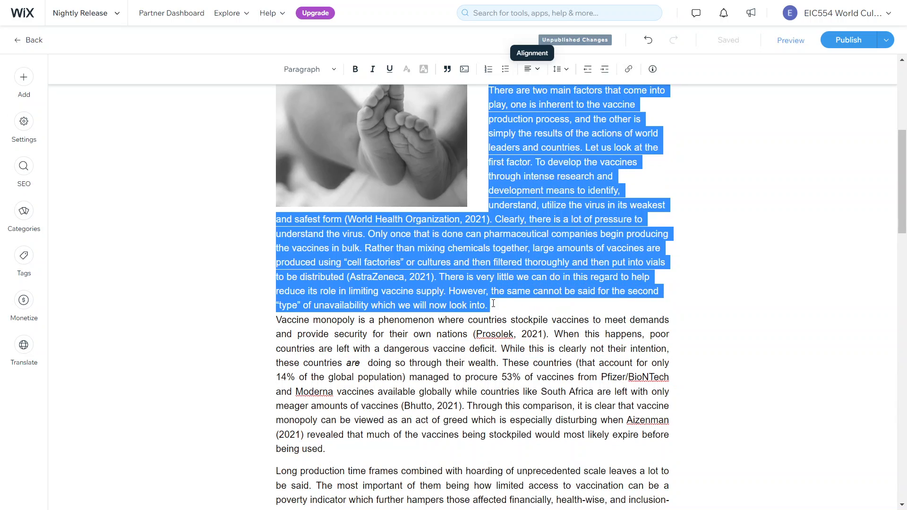
pyautogui.click(532, 69)
pyautogui.click(536, 131)
pyautogui.click(535, 132)
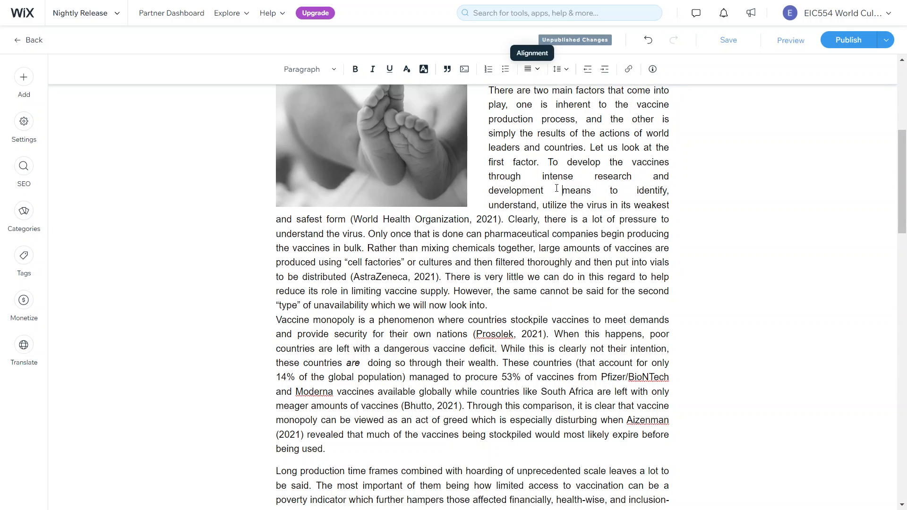
pyautogui.scroll(3, 511, 298)
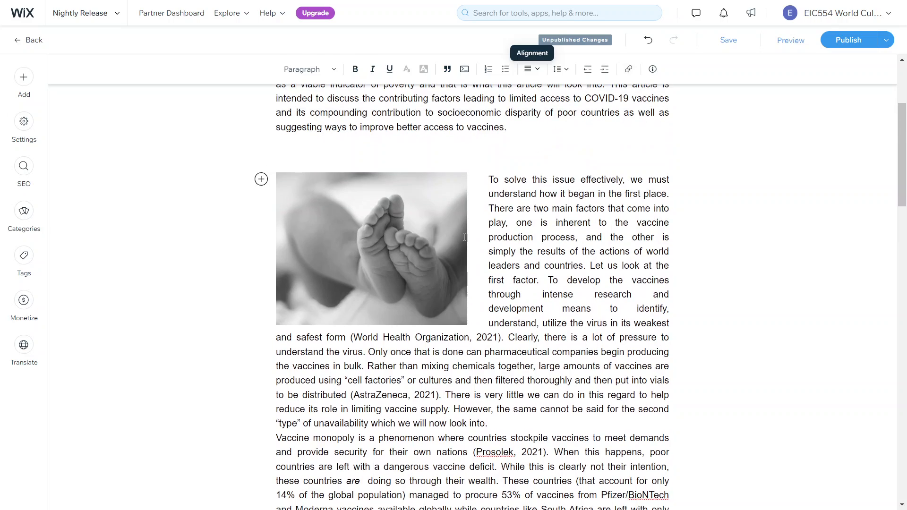
# Add a blank line after the vaccine monopoly paragraph, insert a divider there and open its line style options.
pyautogui.scroll(-1, 410, 266)
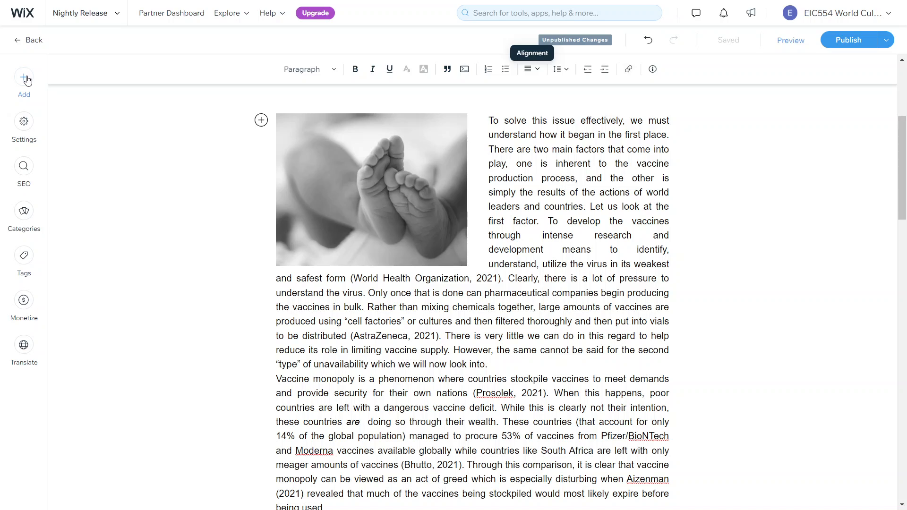
pyautogui.click(25, 78)
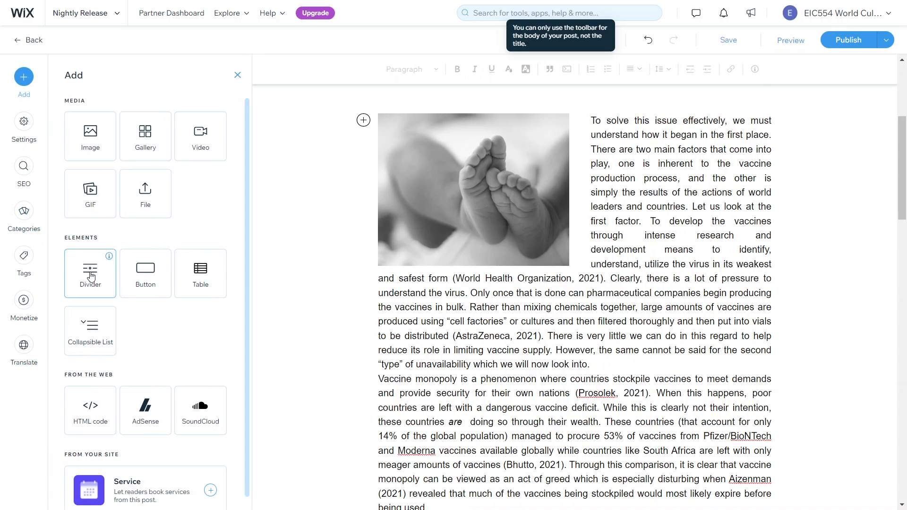
pyautogui.scroll(-1, 601, 264)
pyautogui.scroll(-2, 602, 262)
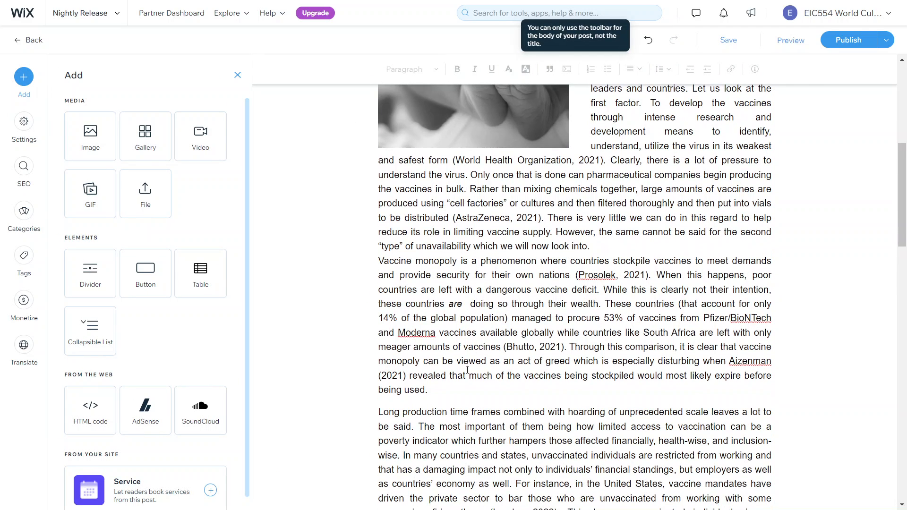
pyautogui.scroll(-3, 467, 370)
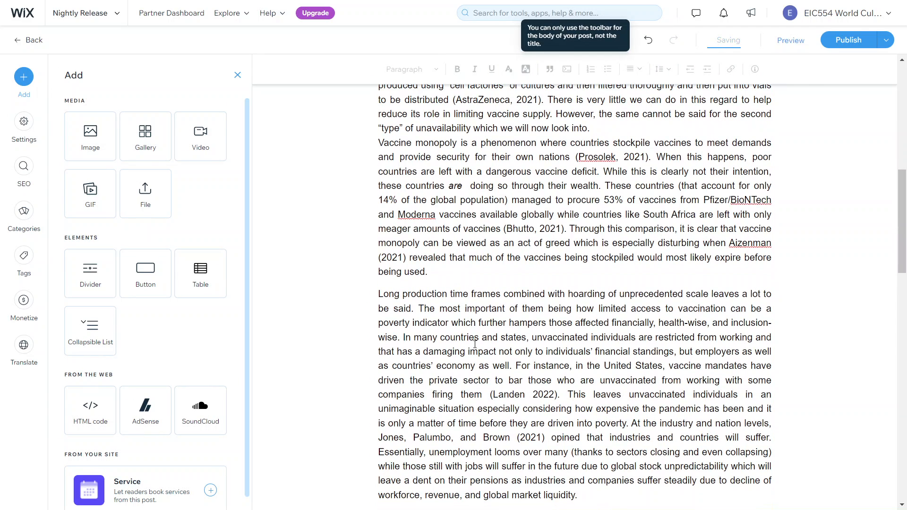
pyautogui.click(507, 274)
pyautogui.press('Return')
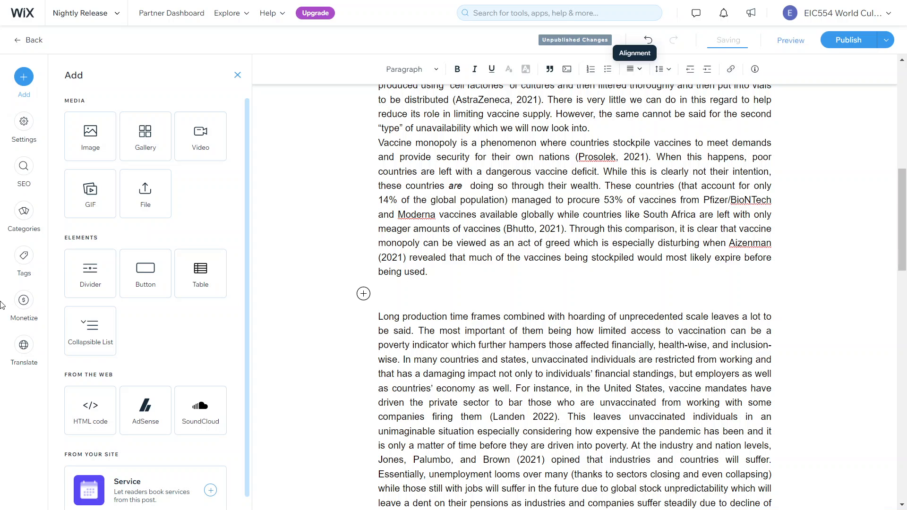
pyautogui.click(94, 289)
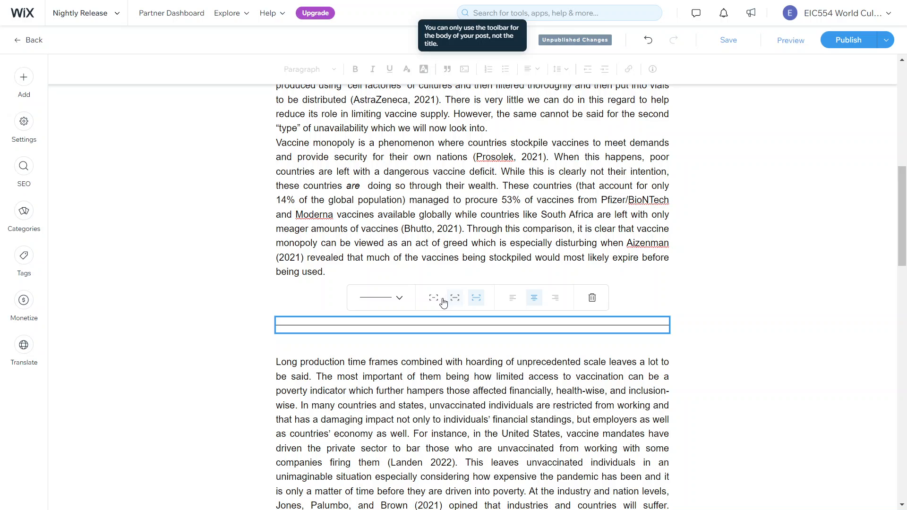
pyautogui.click(385, 300)
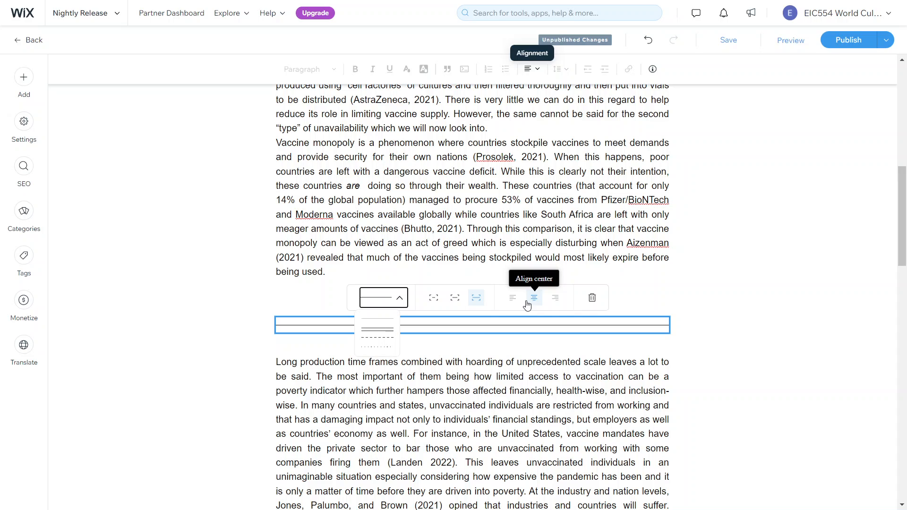
# Insert a button on the blank line between the vaccine monopoly paragraph and the divider.
pyautogui.click(295, 285)
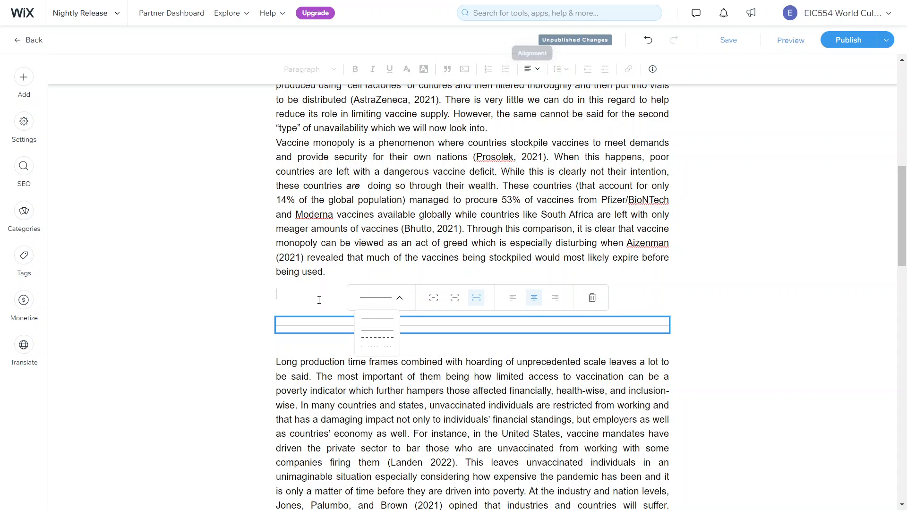
pyautogui.click(26, 82)
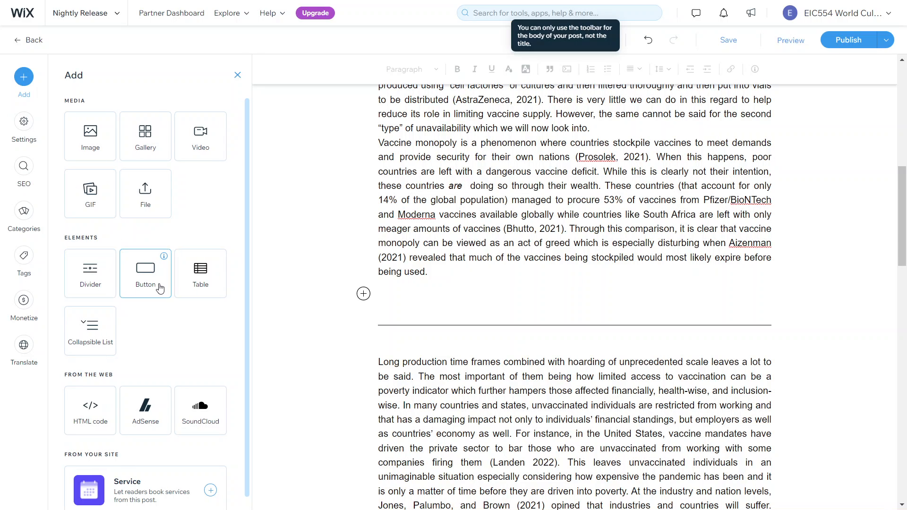
pyautogui.moveTo(160, 281); pyautogui.dragTo(384, 303)
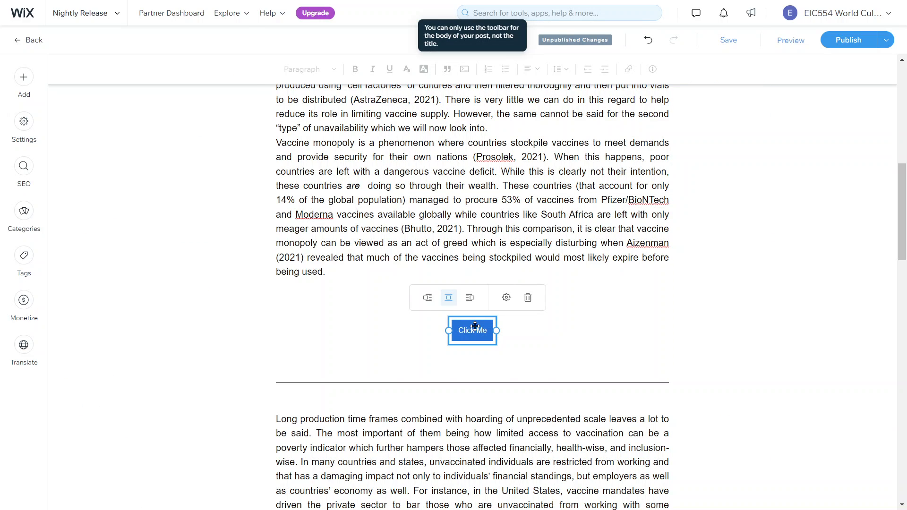
pyautogui.click(314, 298)
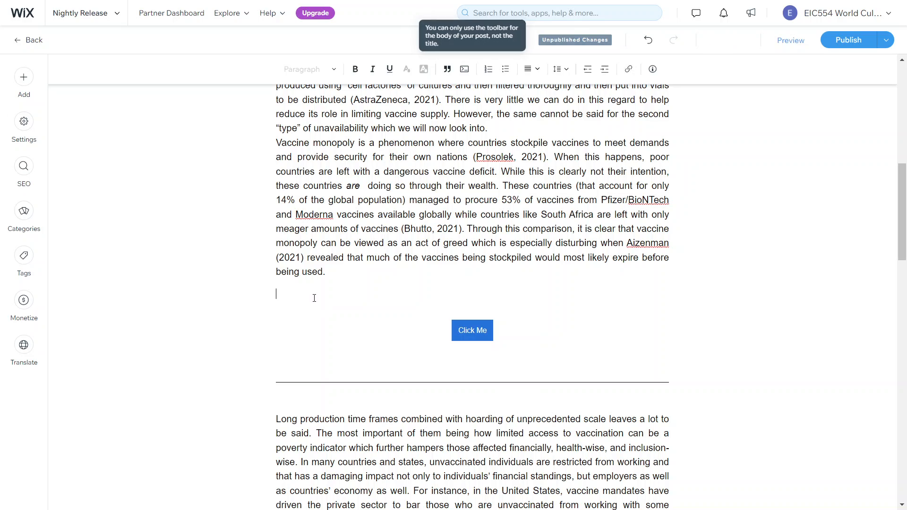
pyautogui.write('htt')
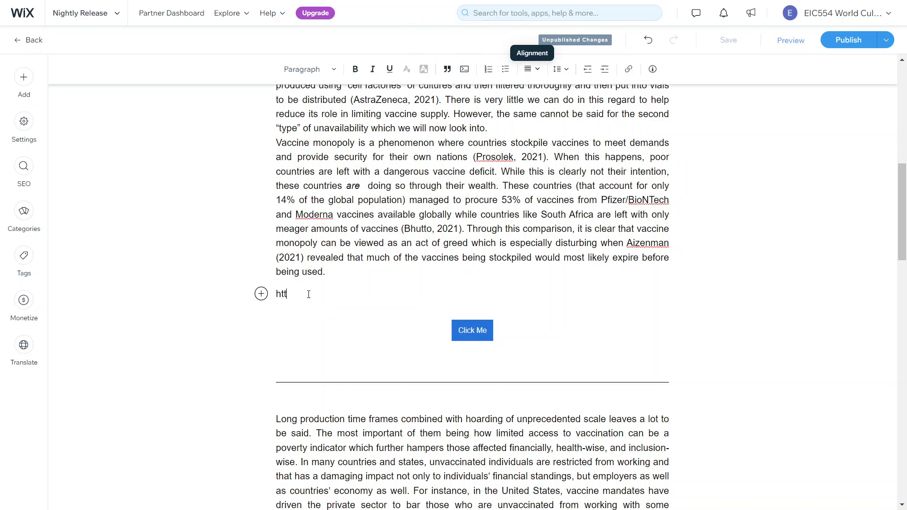
pyautogui.write('p://goog')
# Change the button's text to "UN SDG Homepage" and save its settings.
pyautogui.click(487, 332)
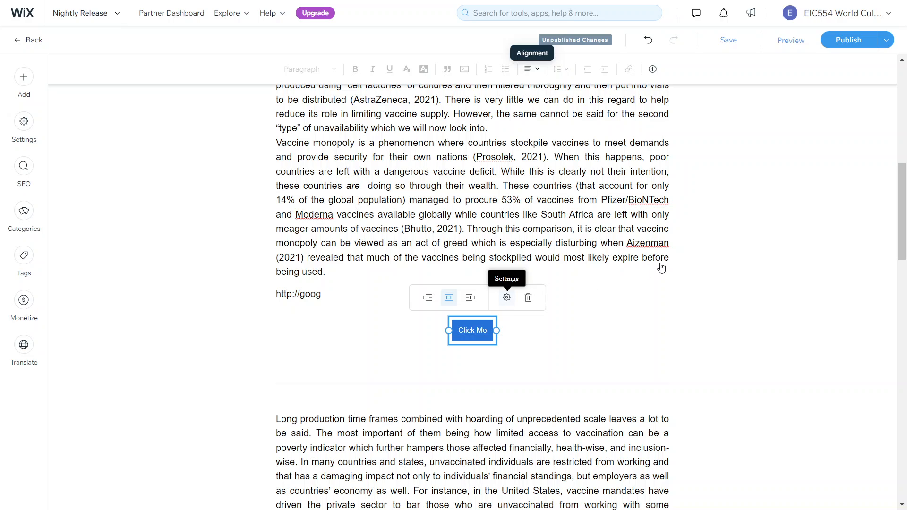
pyautogui.click(508, 299)
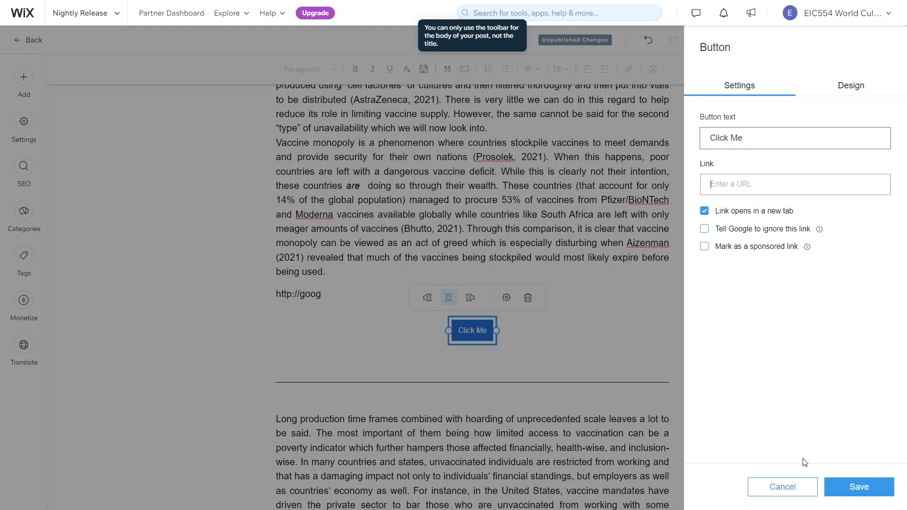
pyautogui.tripleClick(752, 138)
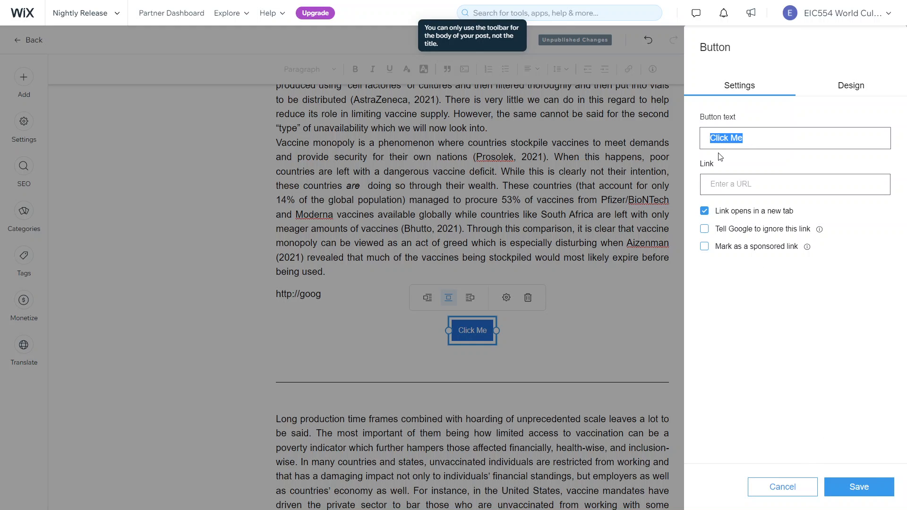
pyautogui.write('UN')
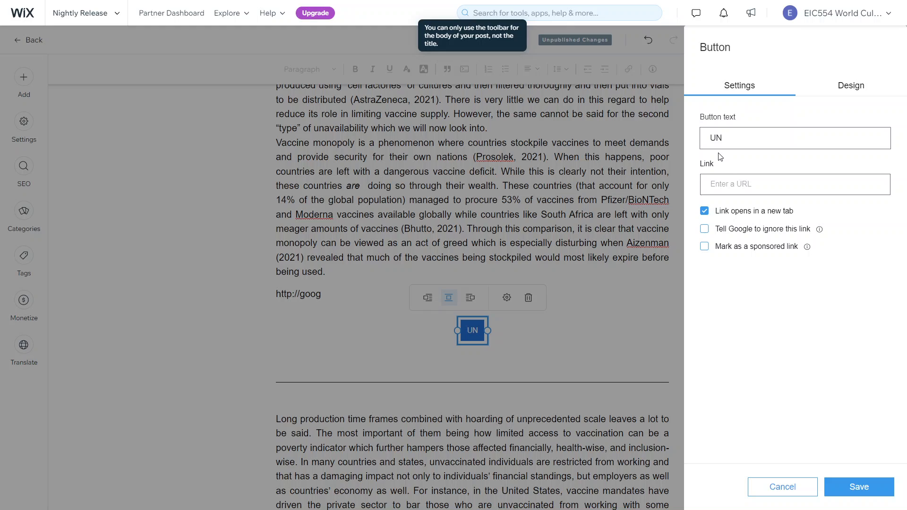
pyautogui.write(' SDG')
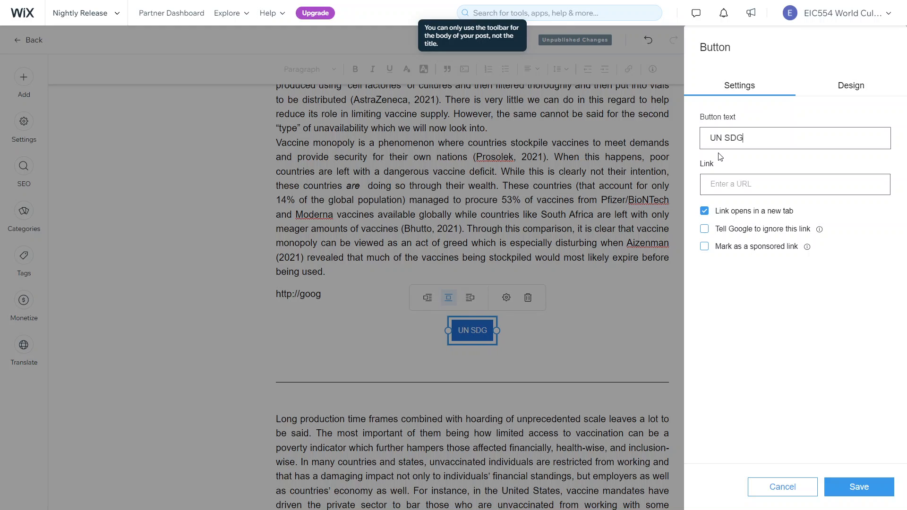
pyautogui.write(' H')
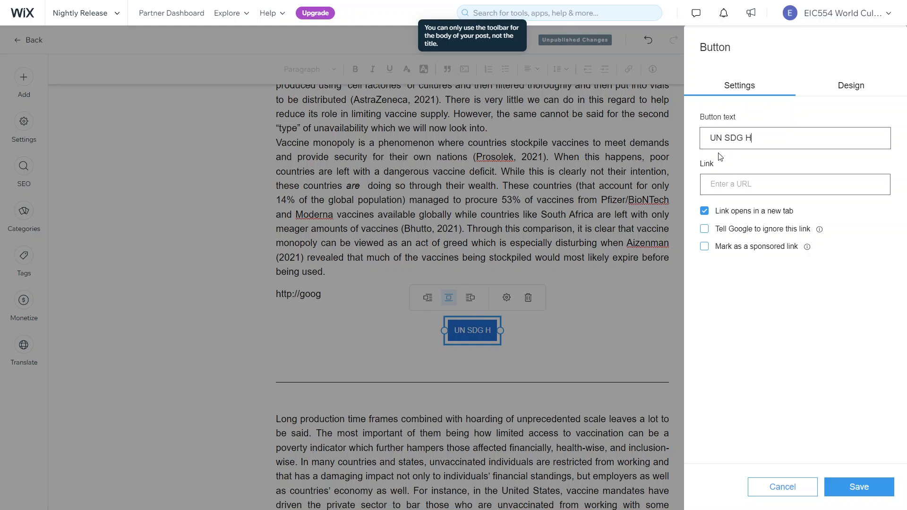
pyautogui.write('omep')
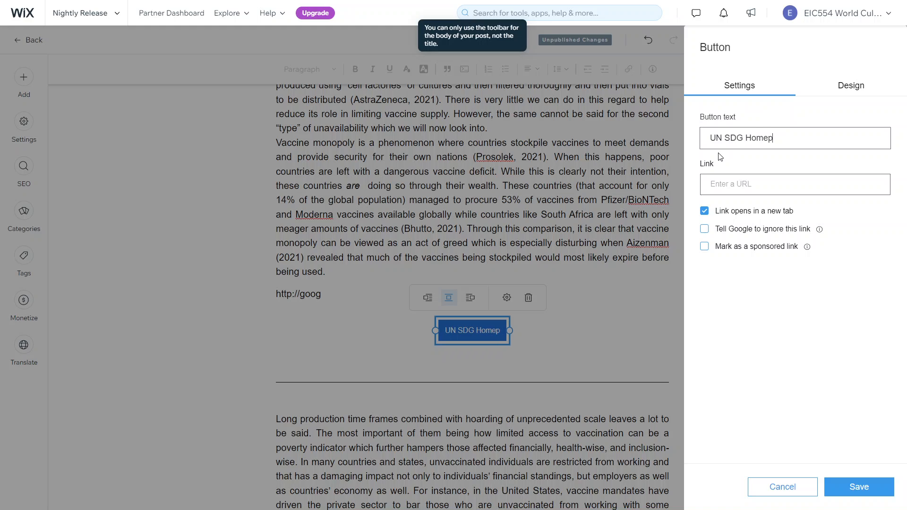
pyautogui.write('age')
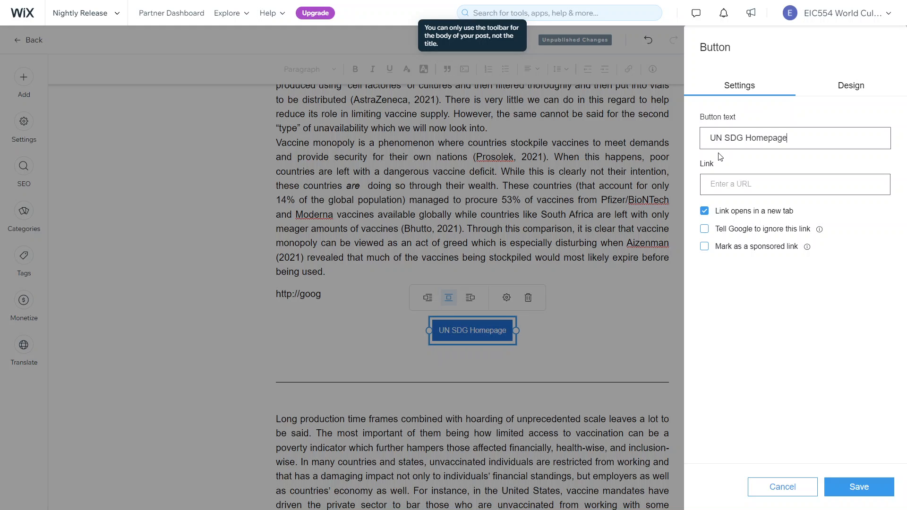
pyautogui.click(868, 486)
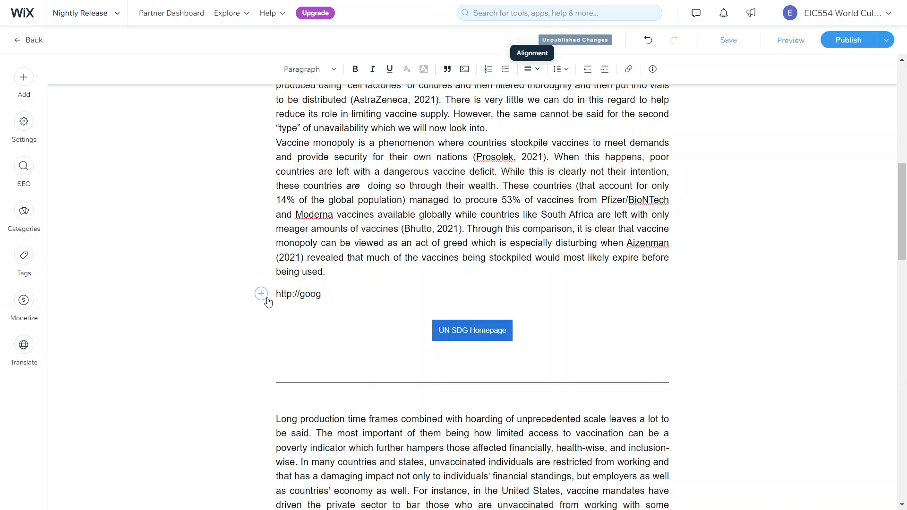
pyautogui.moveTo(277, 294); pyautogui.dragTo(322, 294)
pyautogui.press('BackSpace')
pyautogui.press('Delete')
pyautogui.press('Delete')
pyautogui.press('Delete')
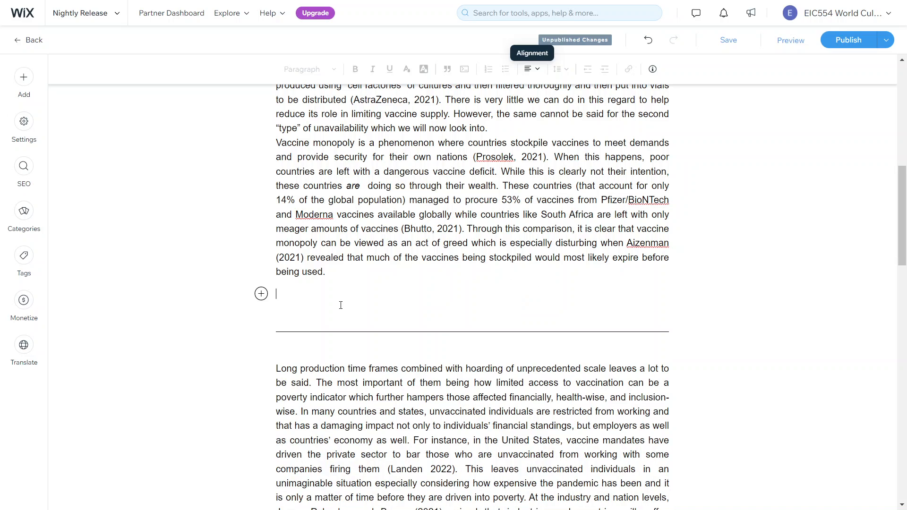
pyautogui.press('Delete')
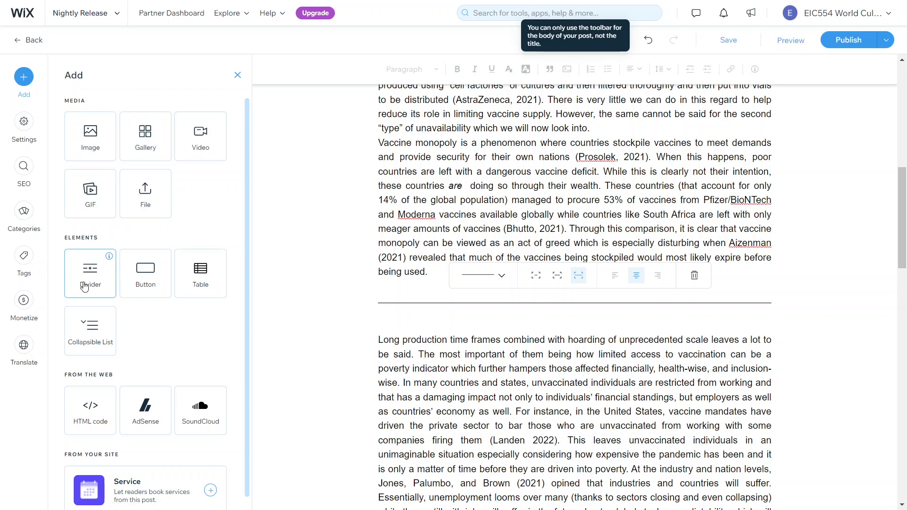
# Add the "Group - B - Pra-Diploma Diploma ISM Sarjana" PDF from the site files below the divider.
pyautogui.click(144, 205)
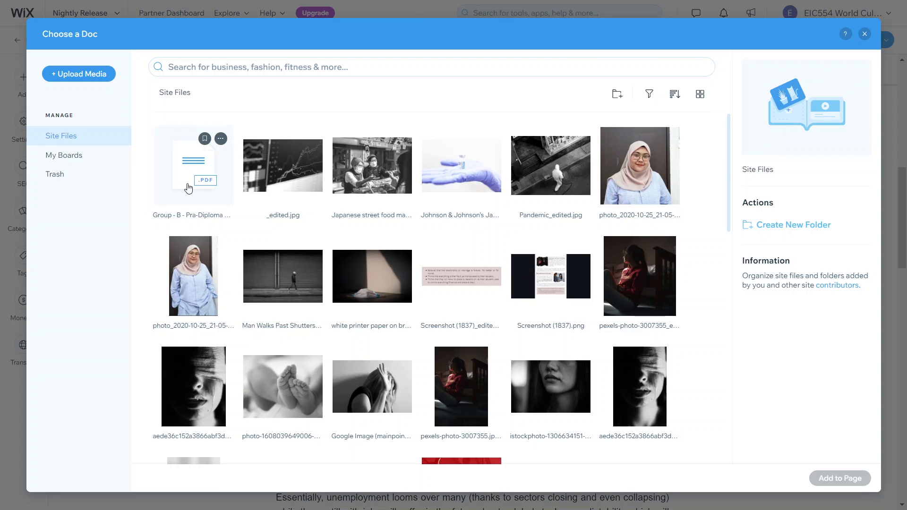
pyautogui.click(189, 188)
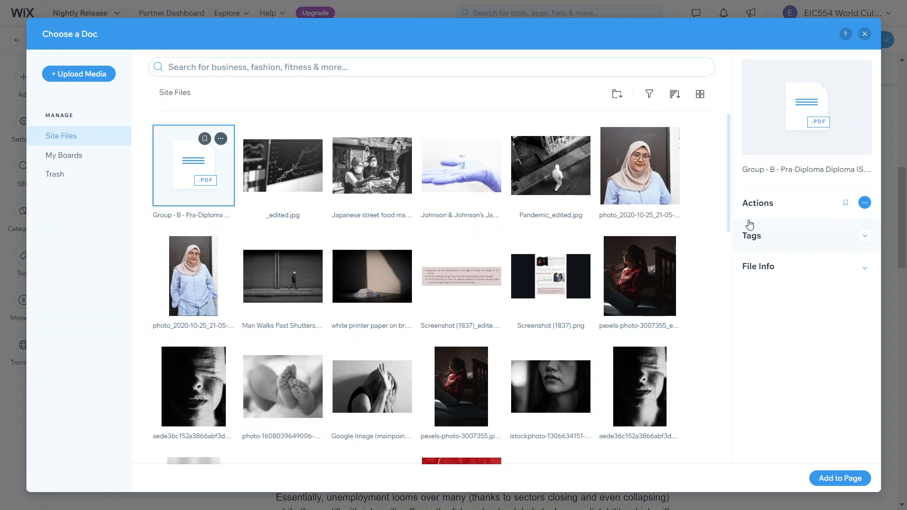
pyautogui.click(832, 478)
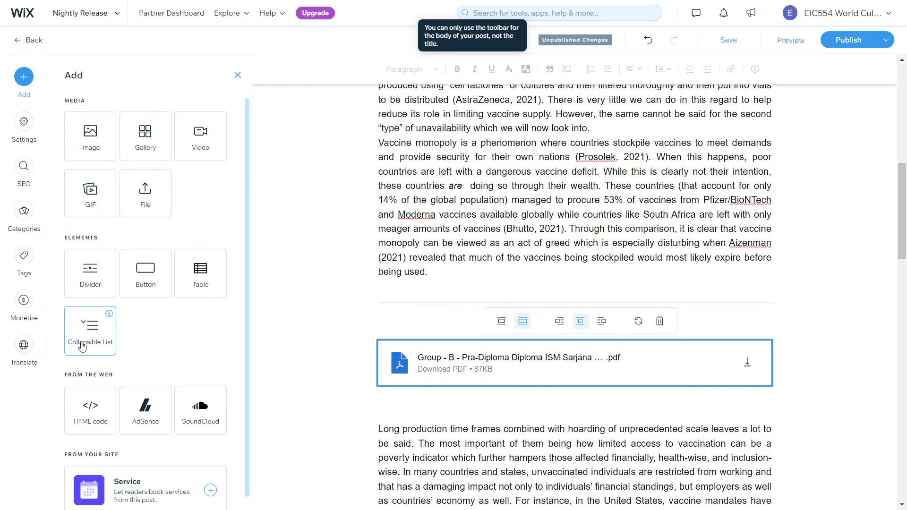
# Insert a collapsible list below the PDF file and title its first item "Item Title".
pyautogui.click(105, 330)
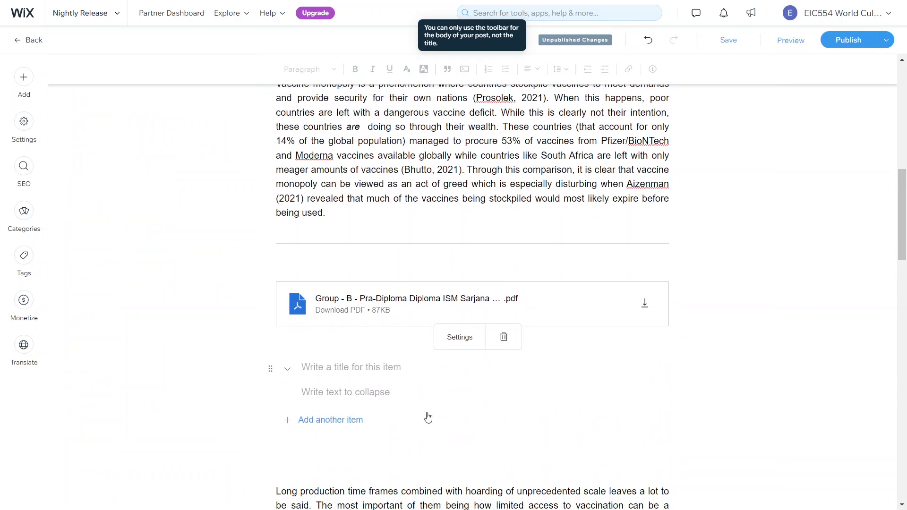
pyautogui.click(363, 363)
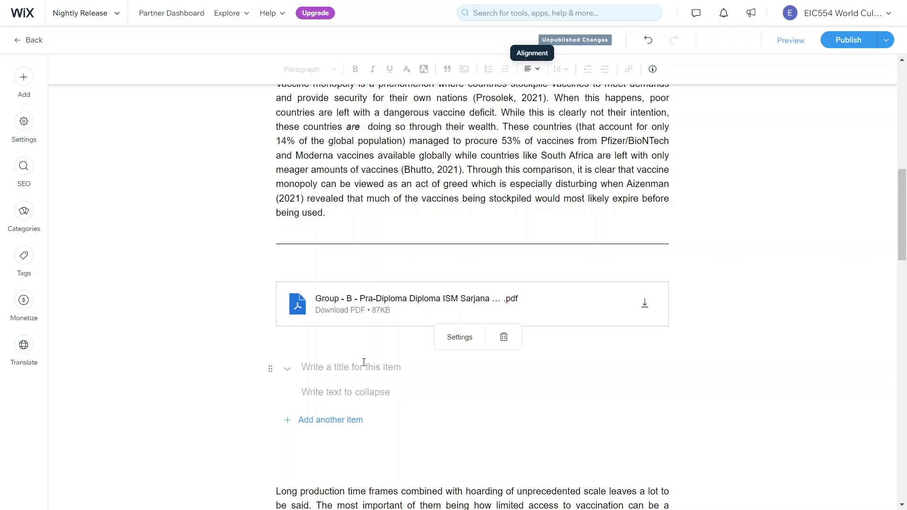
pyautogui.write('Item Title')
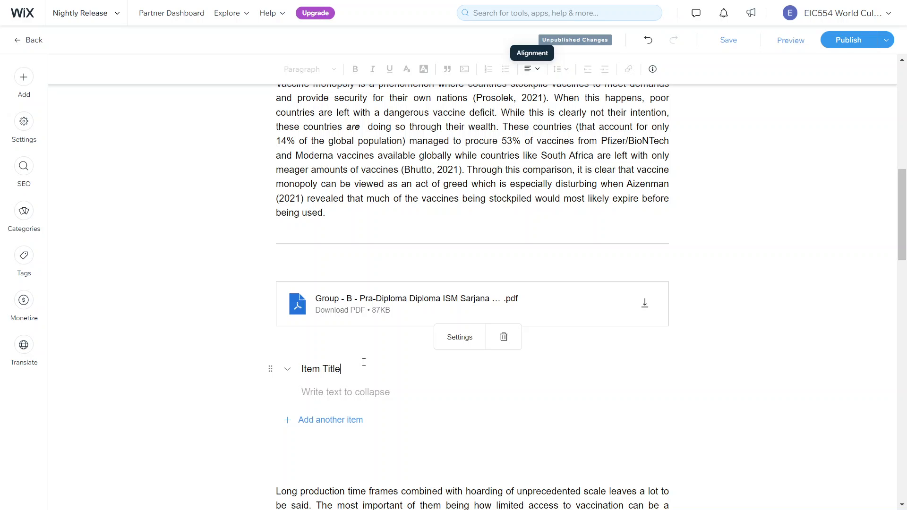
# Add a second item to the collapsible list and collapse both items.
pyautogui.click(338, 422)
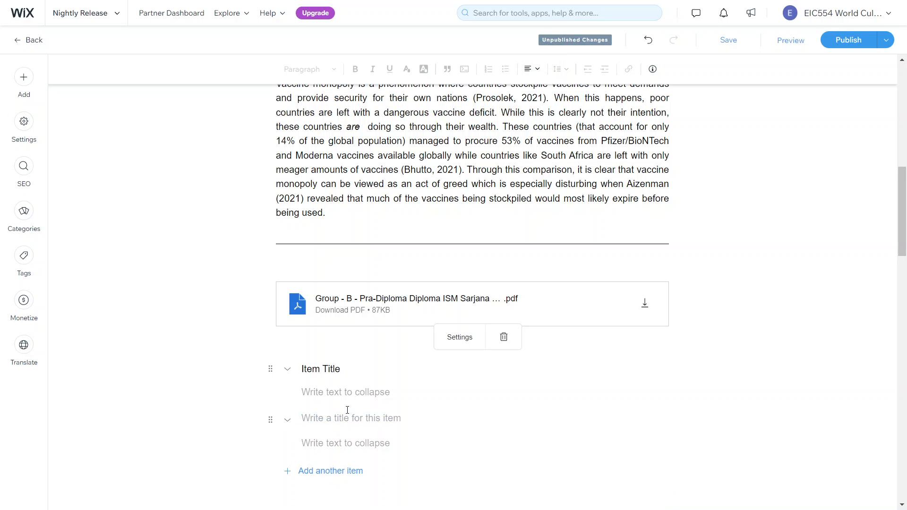
pyautogui.click(288, 370)
pyautogui.click(288, 396)
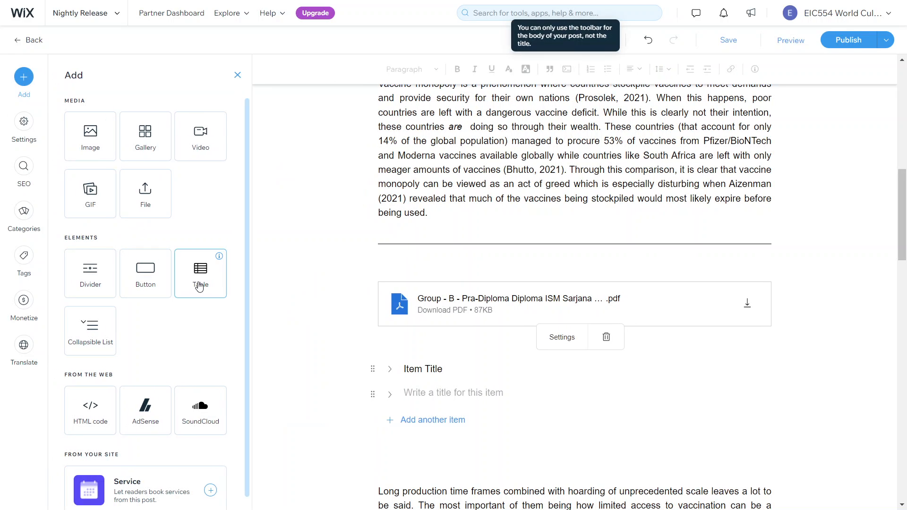
# Insert a table with four rows and four columns below the collapsible list and make its first row a header row.
pyautogui.click(200, 287)
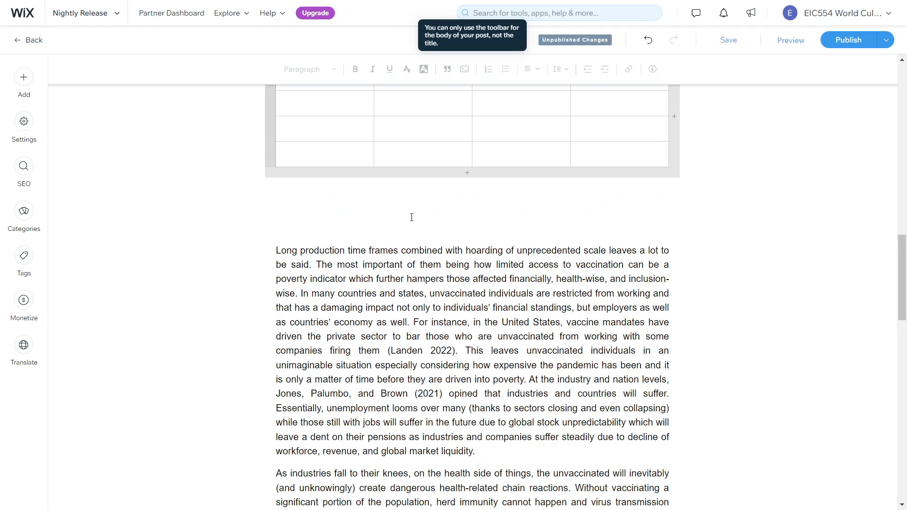
pyautogui.scroll(3, 412, 218)
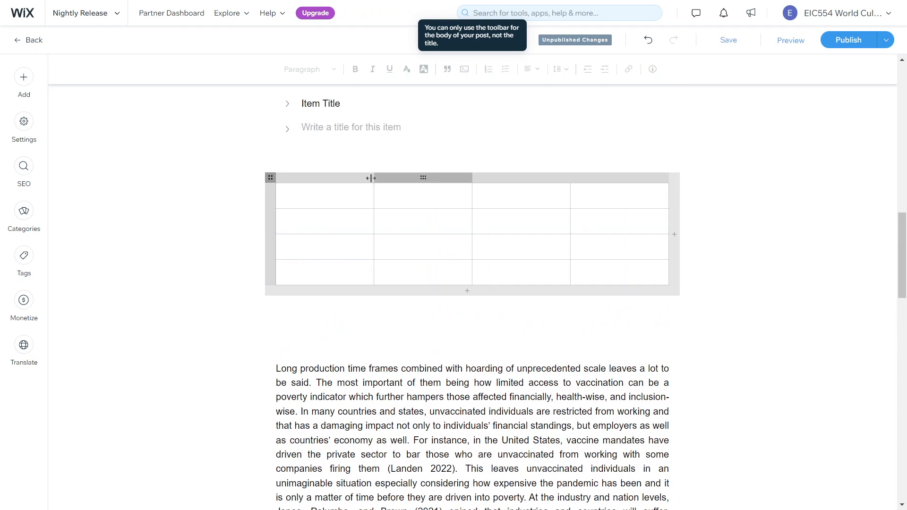
pyautogui.click(608, 199)
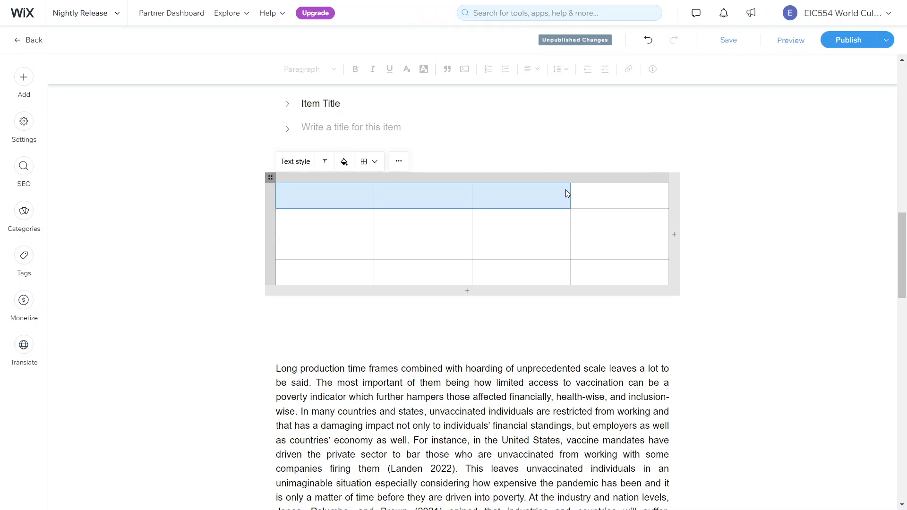
pyautogui.keyDown('shift'); pyautogui.click(343, 200); pyautogui.keyUp('shift')
pyautogui.click(380, 164)
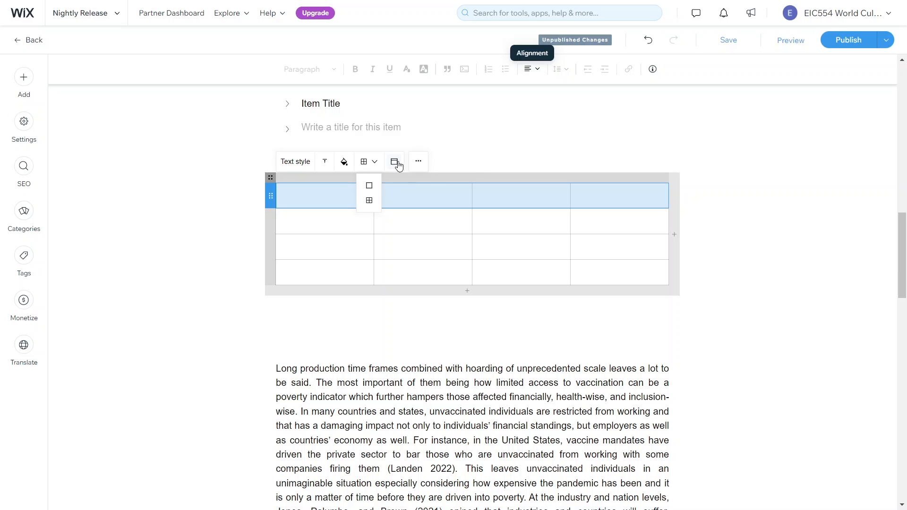
pyautogui.click(417, 164)
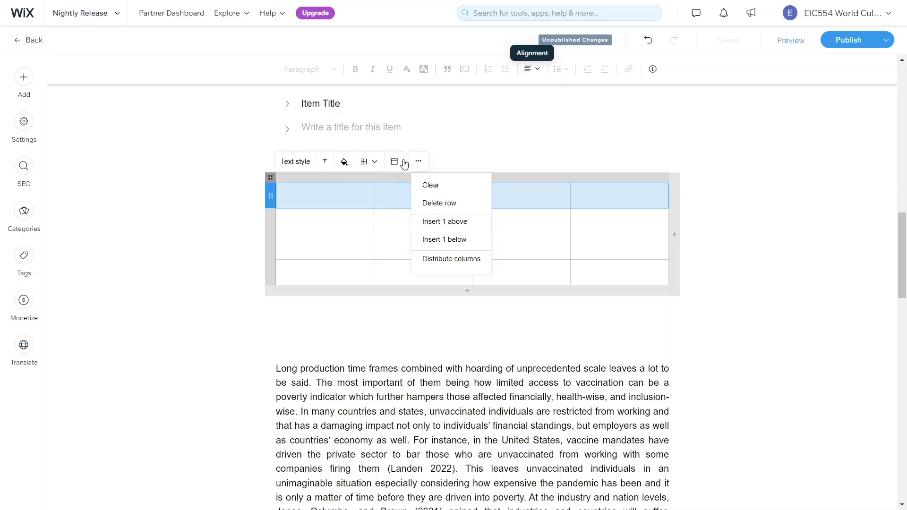
pyautogui.click(390, 208)
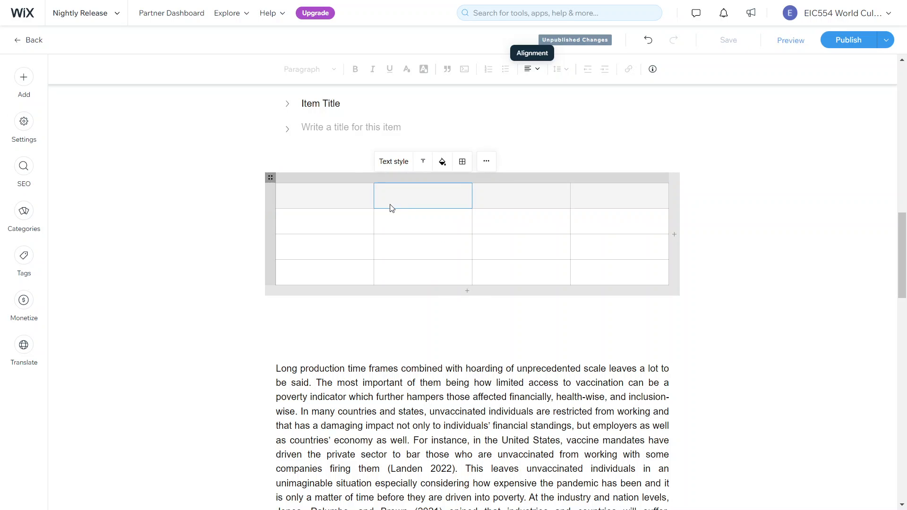
pyautogui.moveTo(363, 197); pyautogui.dragTo(601, 203)
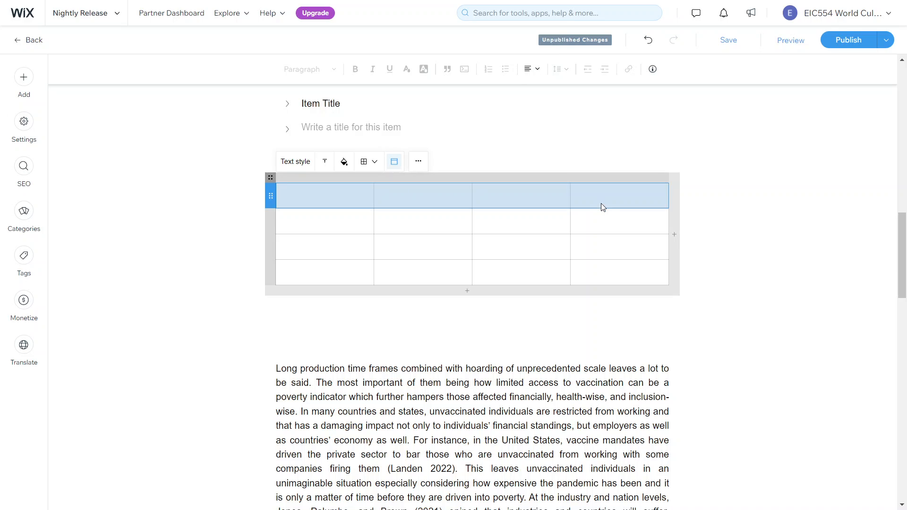
pyautogui.click(601, 204)
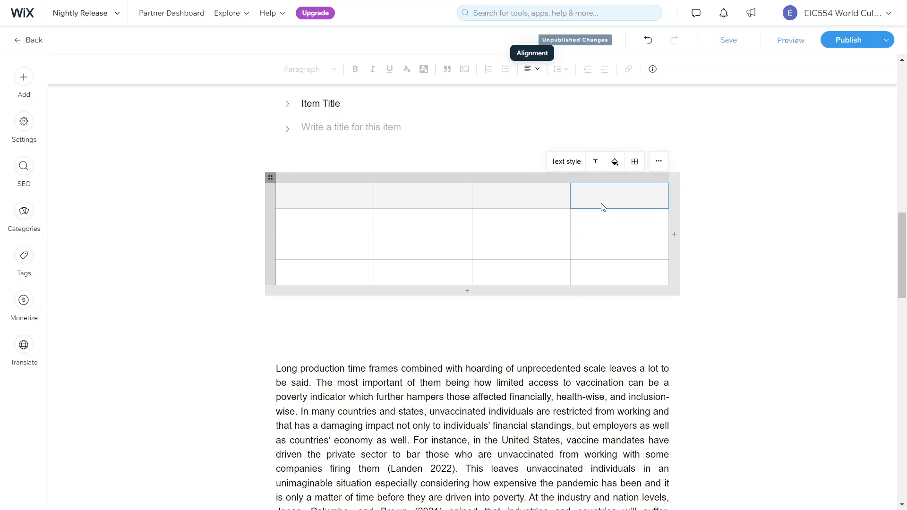
# Publish the changes to the blog post.
pyautogui.click(835, 43)
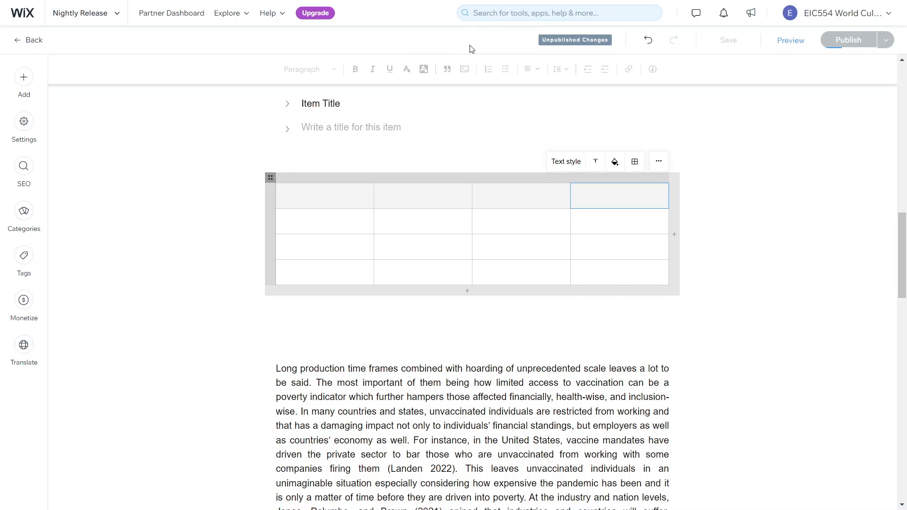